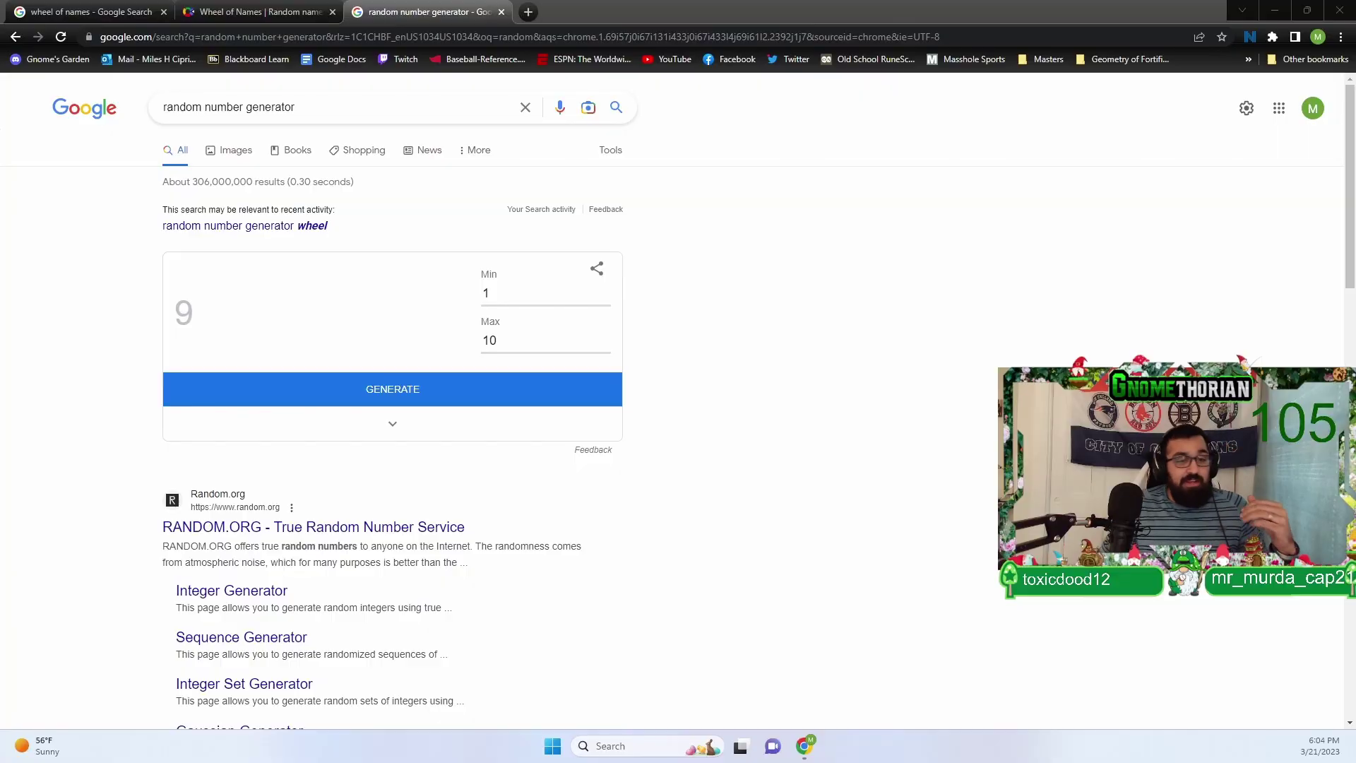
Step: Bring the browser forward after Google's 1–10 number generator returns 8
click(472, 394)
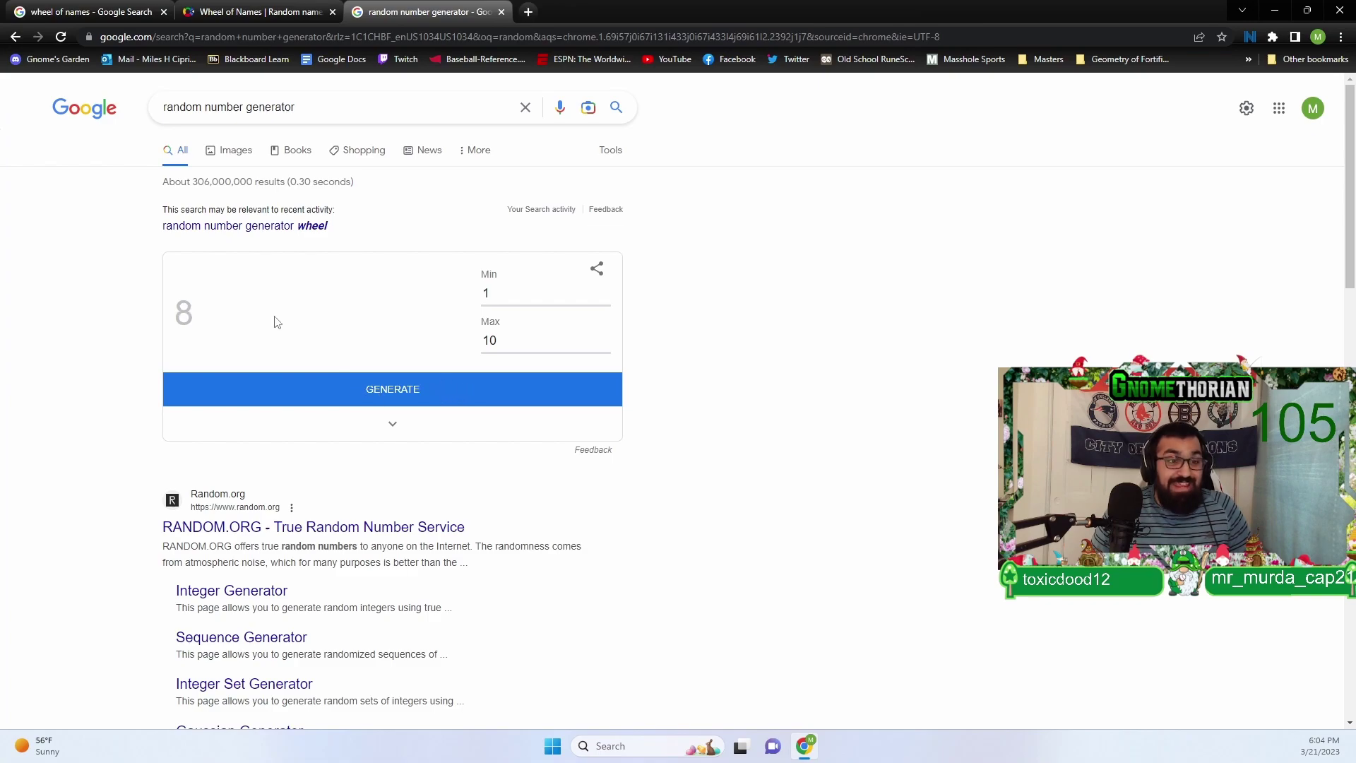
Step: On the Wheel of Names page, remove winner vAaroon from the wheel and spin again
click(247, 10)
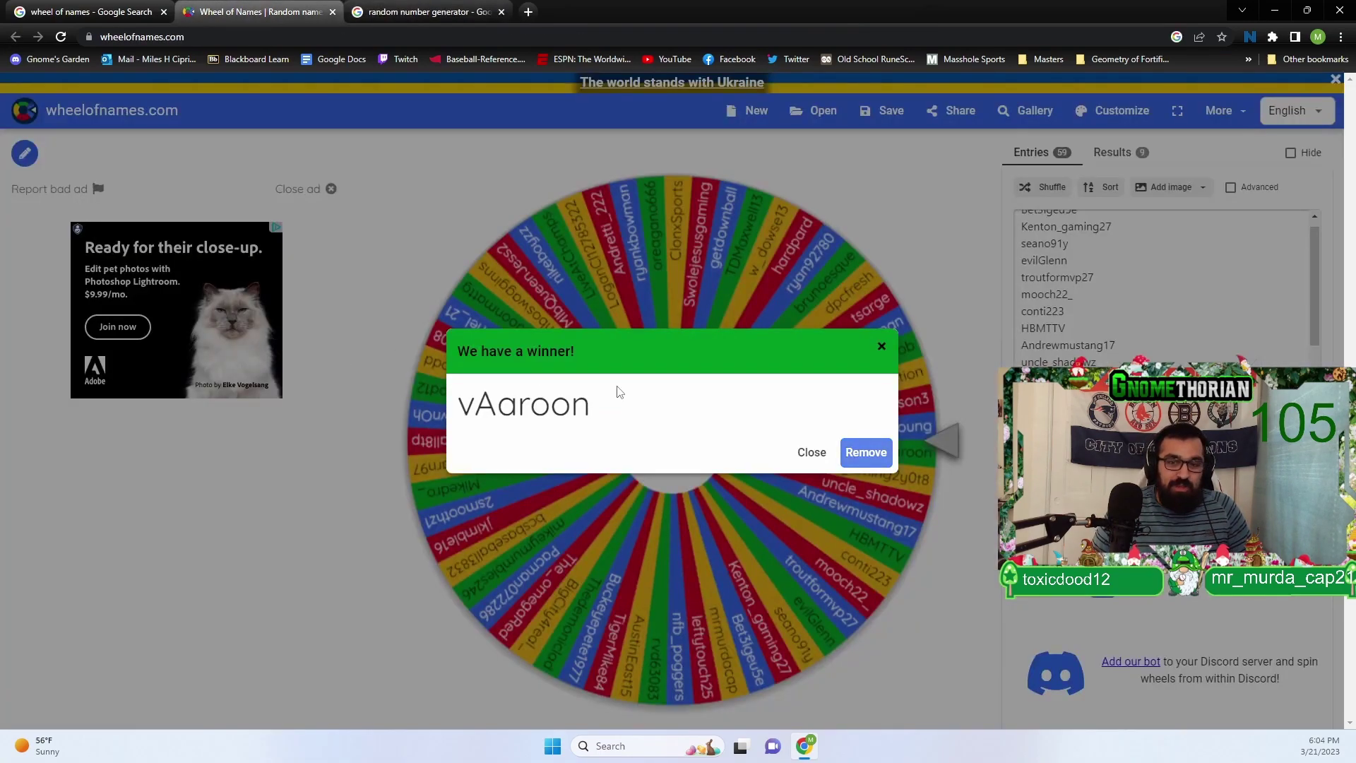
click(867, 454)
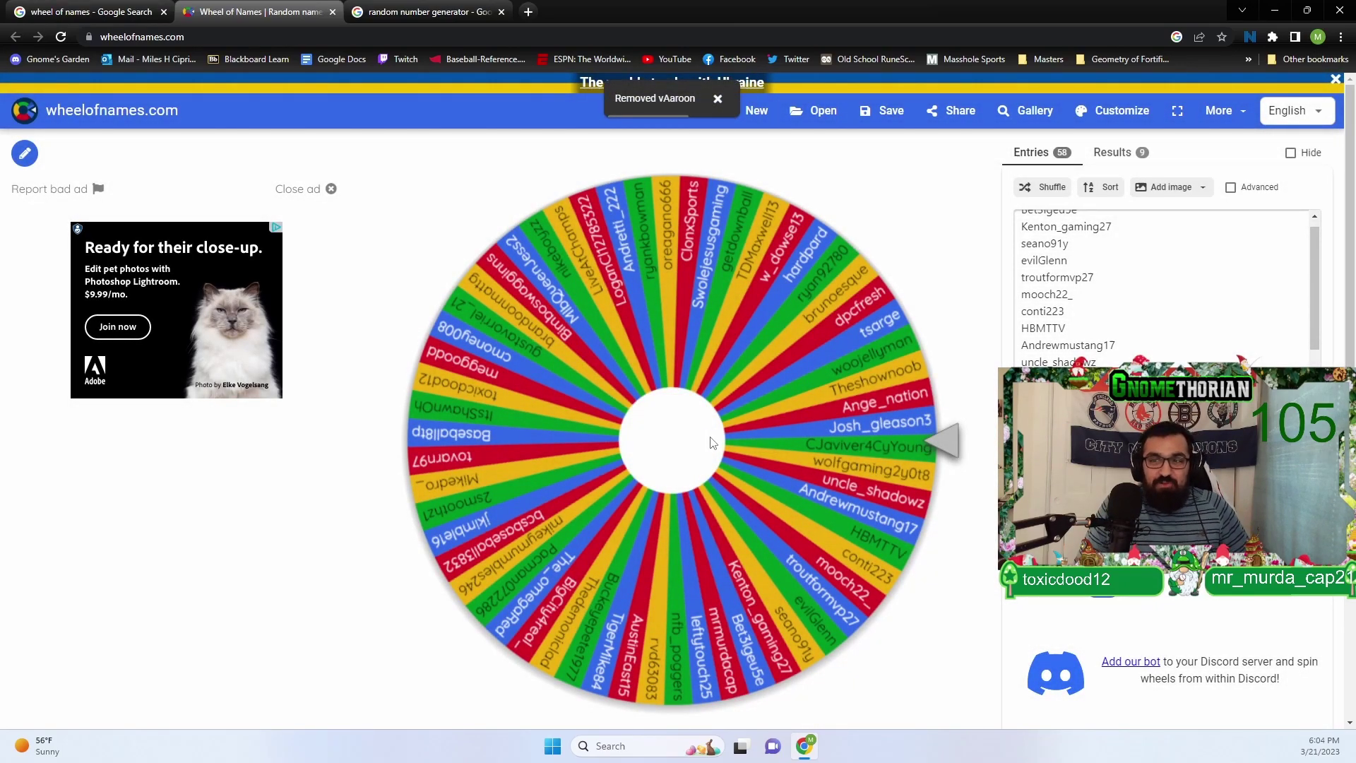
click(699, 443)
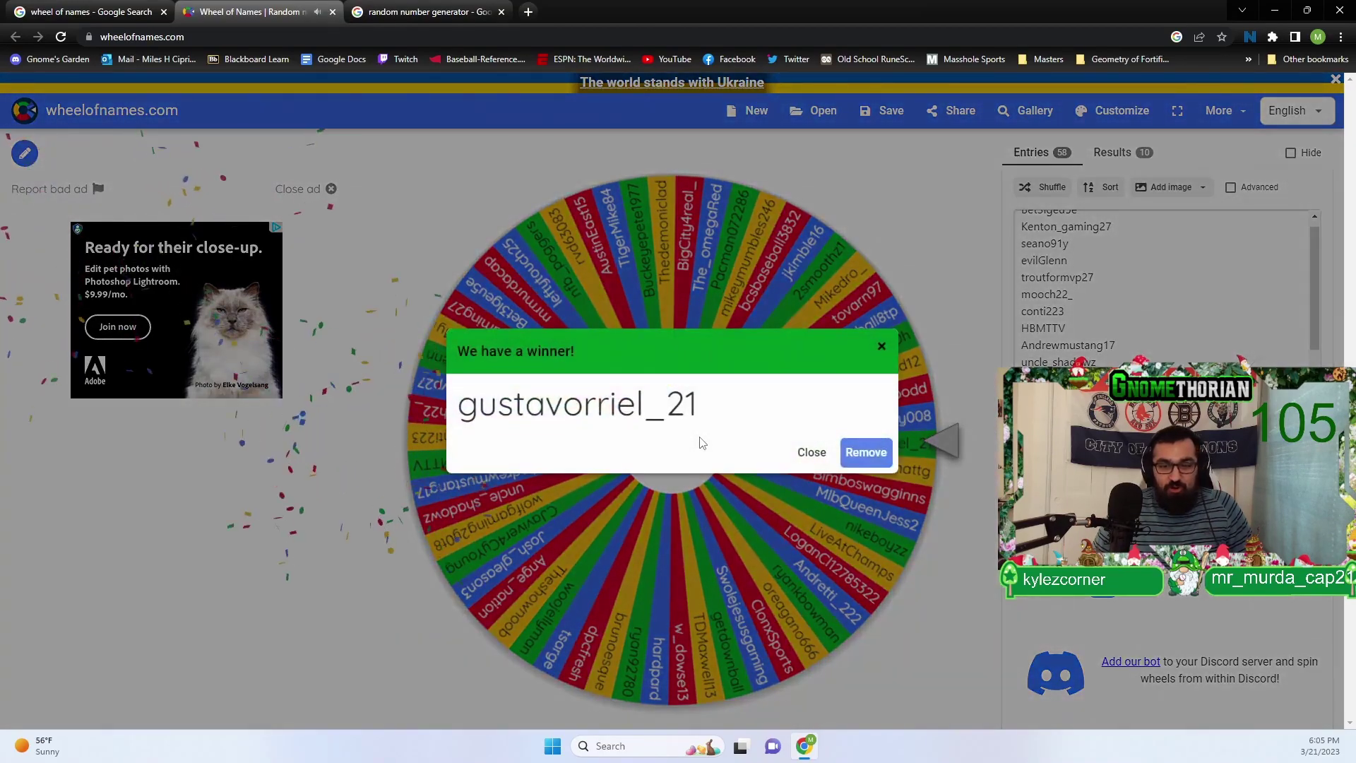
click(801, 454)
click(687, 412)
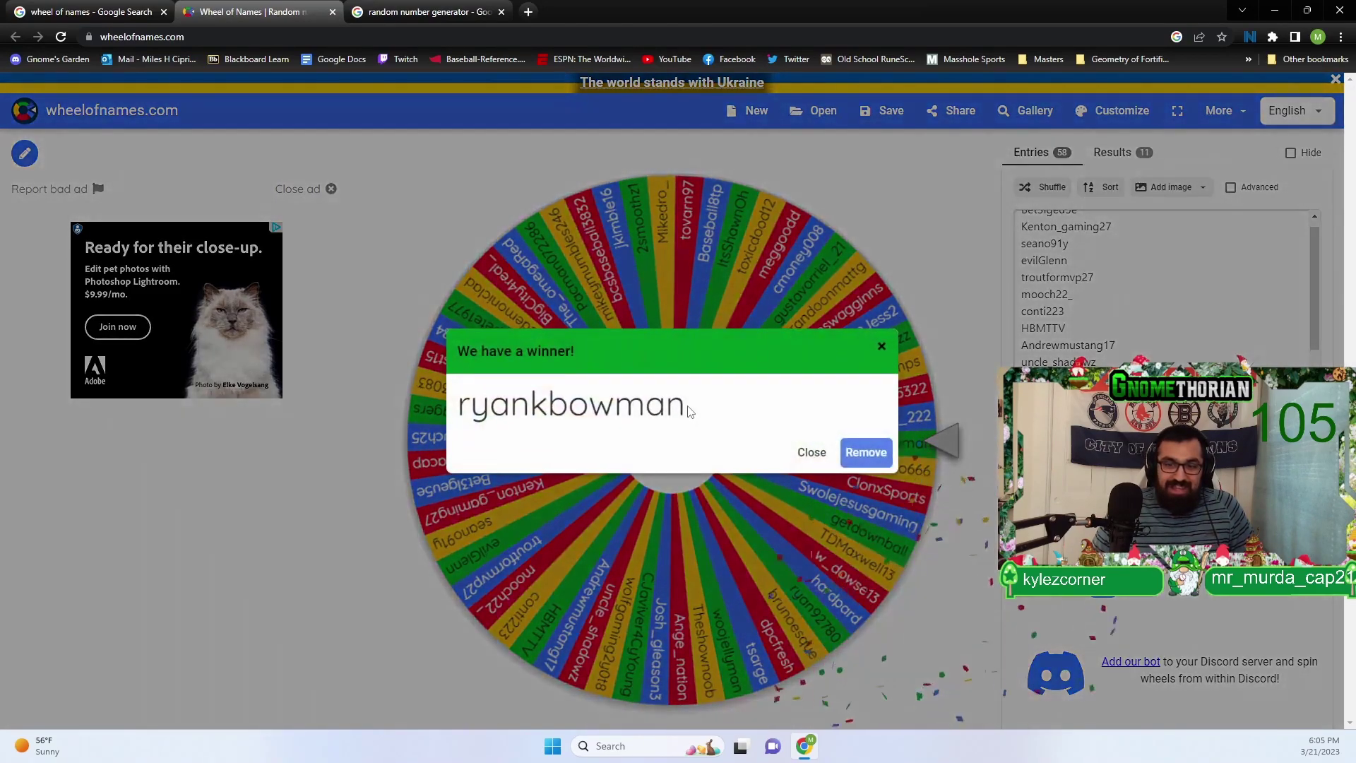
click(808, 453)
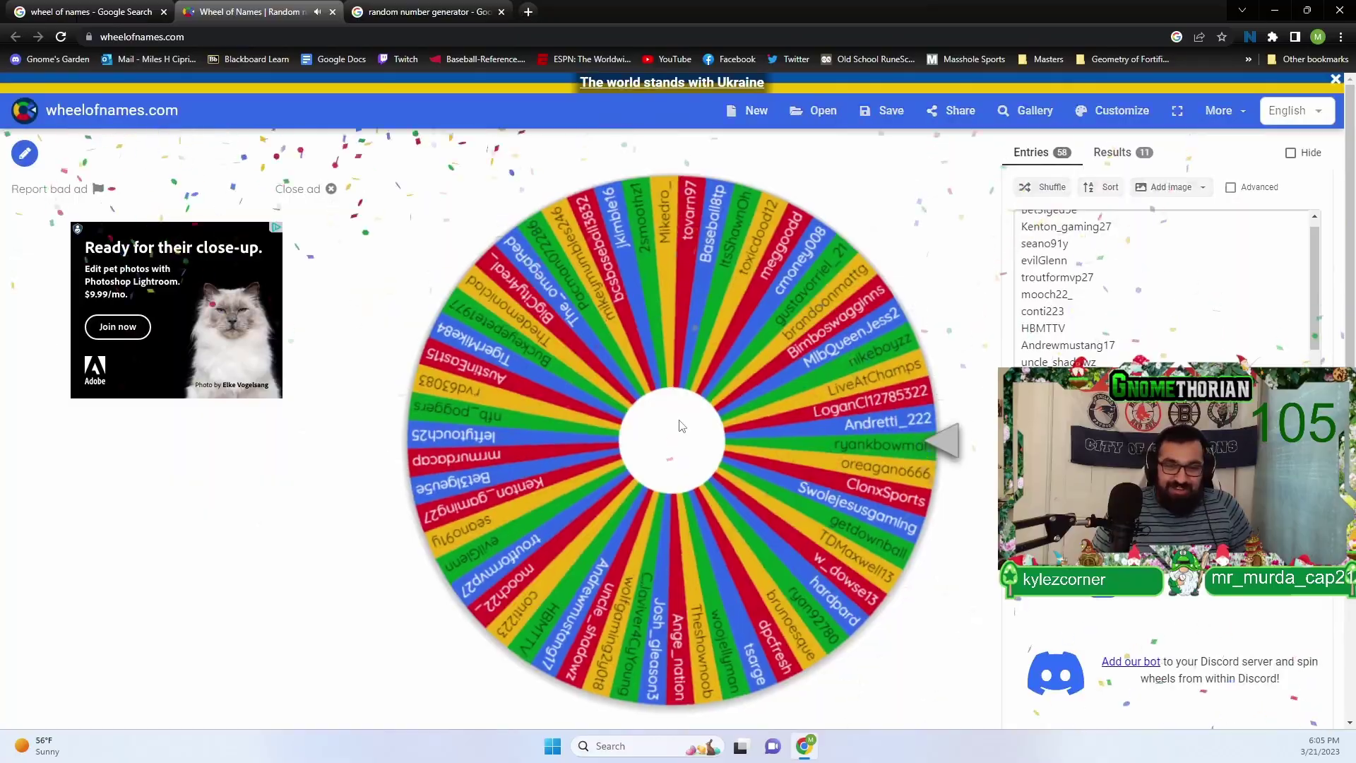
click(684, 426)
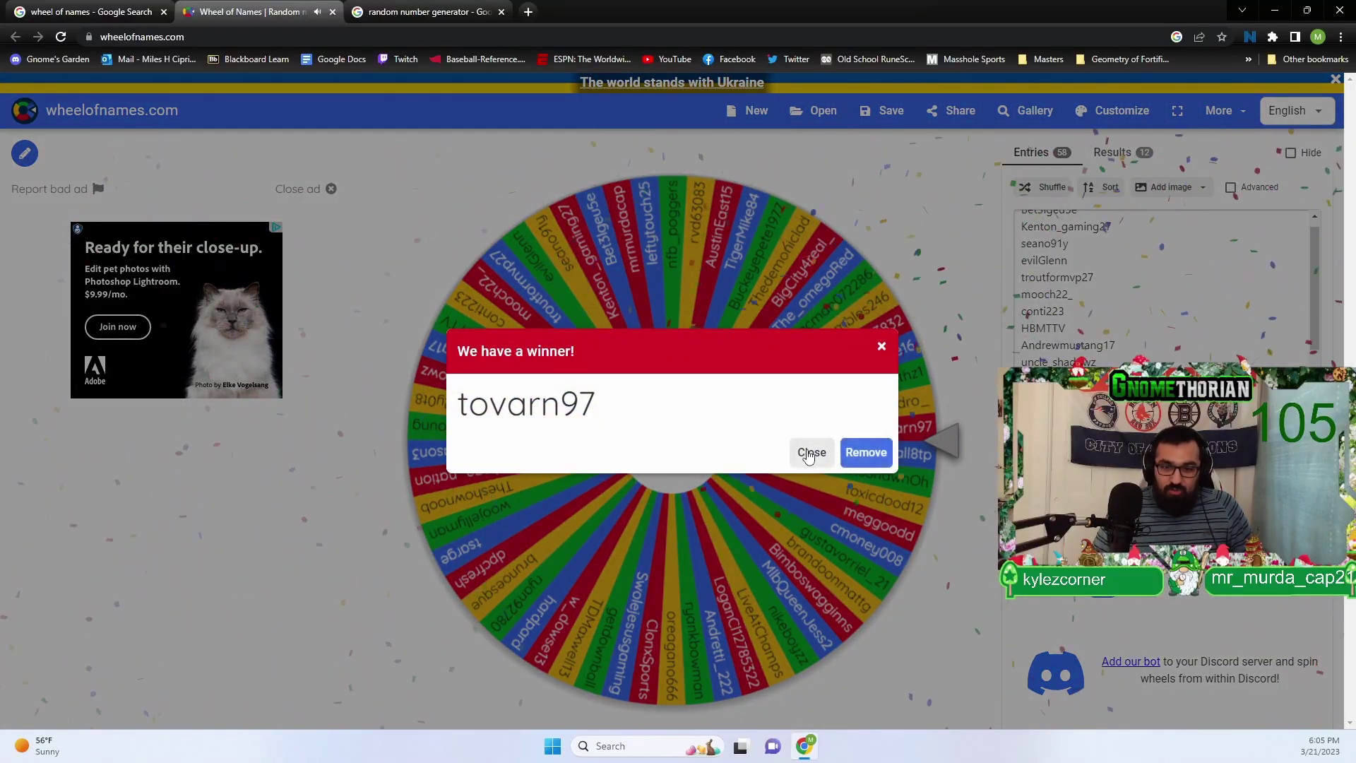
click(809, 455)
click(691, 429)
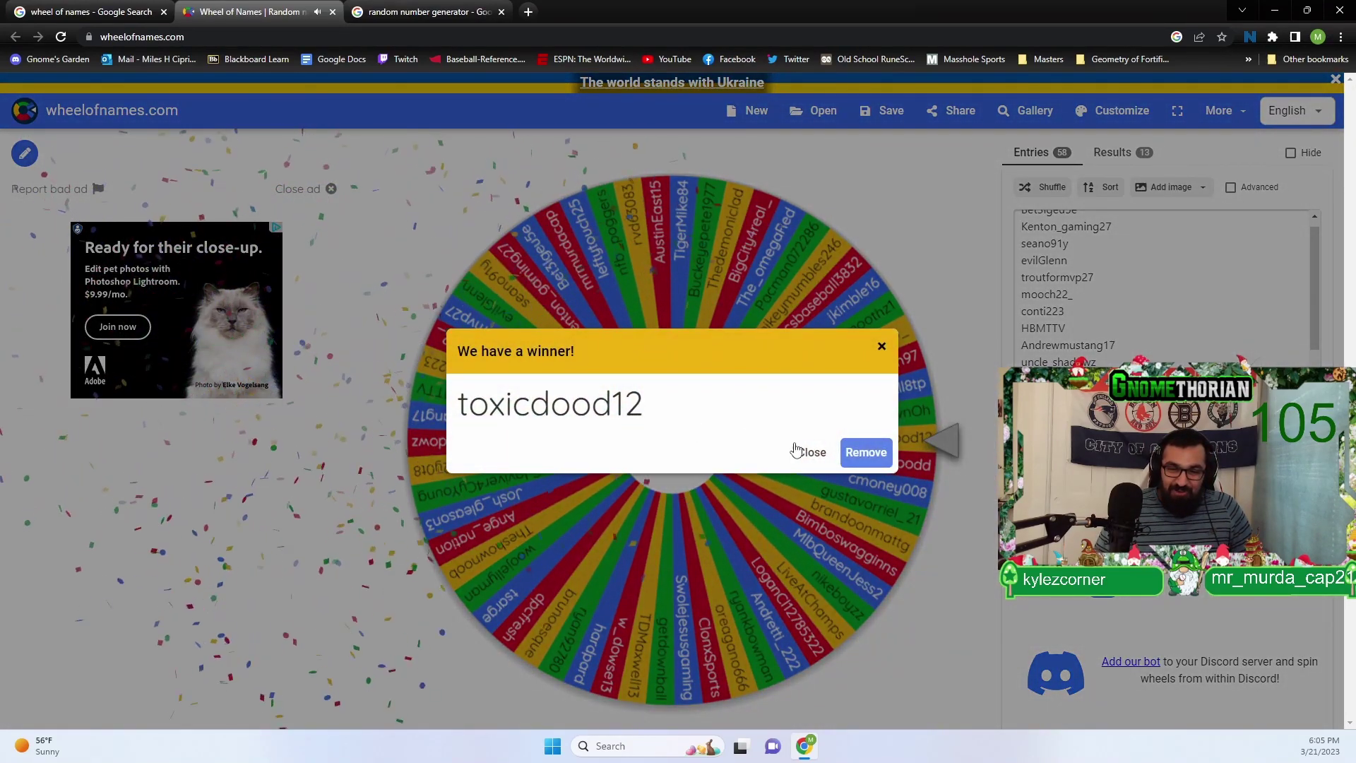
click(796, 449)
click(668, 450)
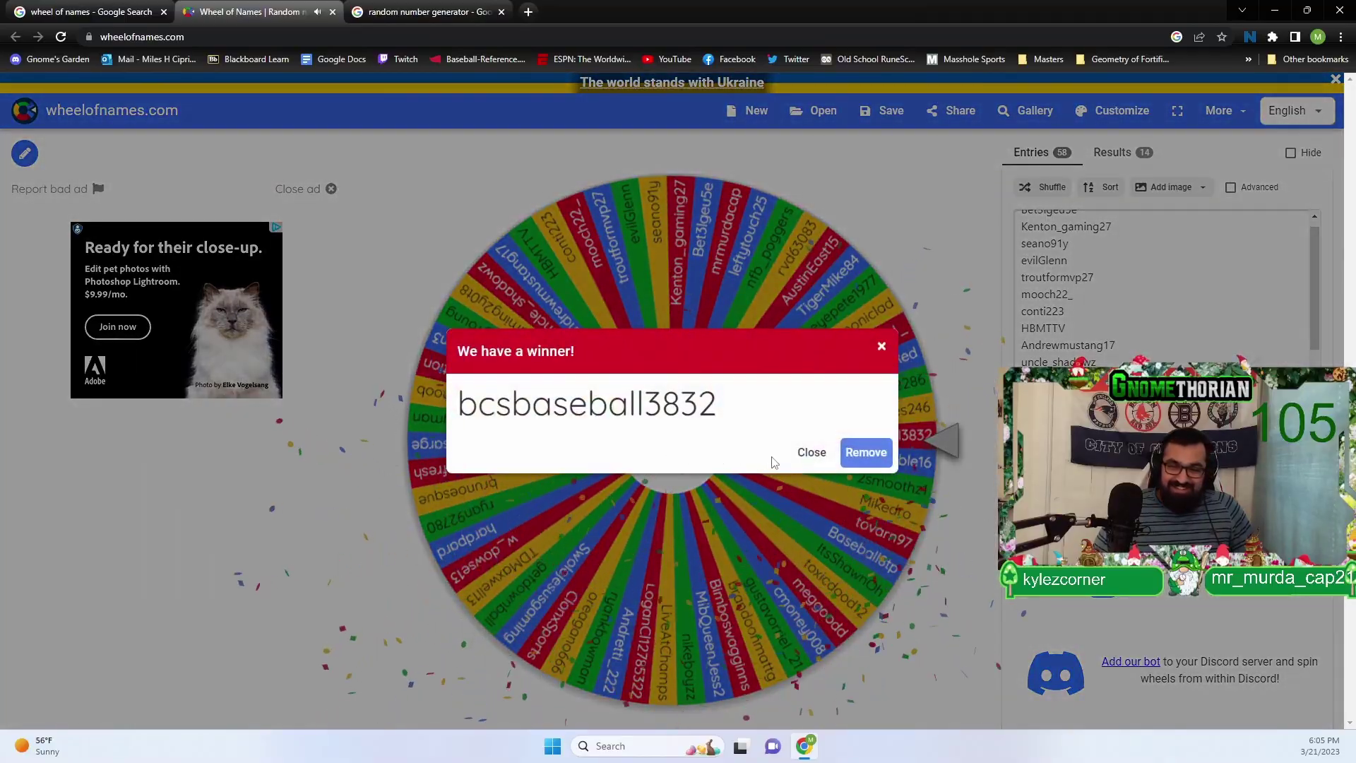
Step: Close winners bcsbaseball3832 and gustavorriel_21, respinning after each, then close the Andrewmustang17 winner
click(811, 452)
click(659, 447)
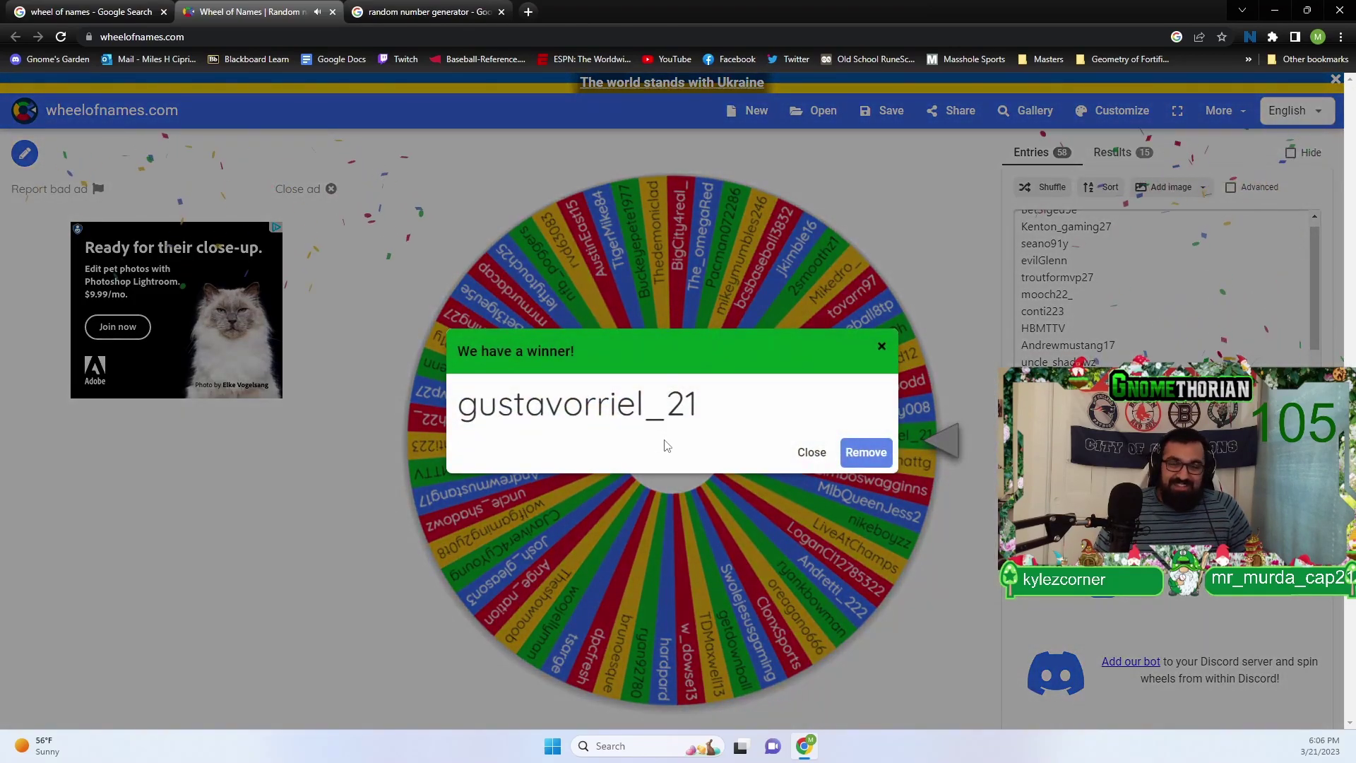
click(808, 452)
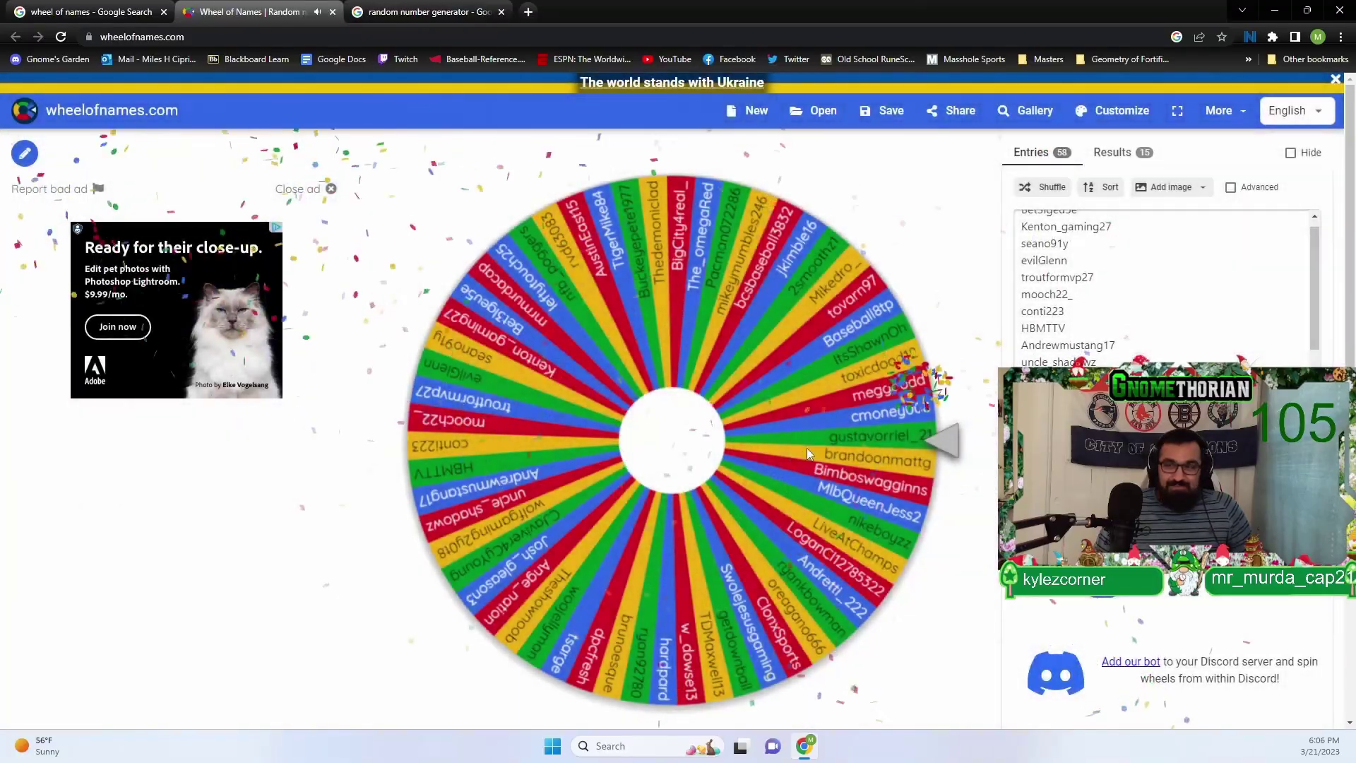
click(696, 434)
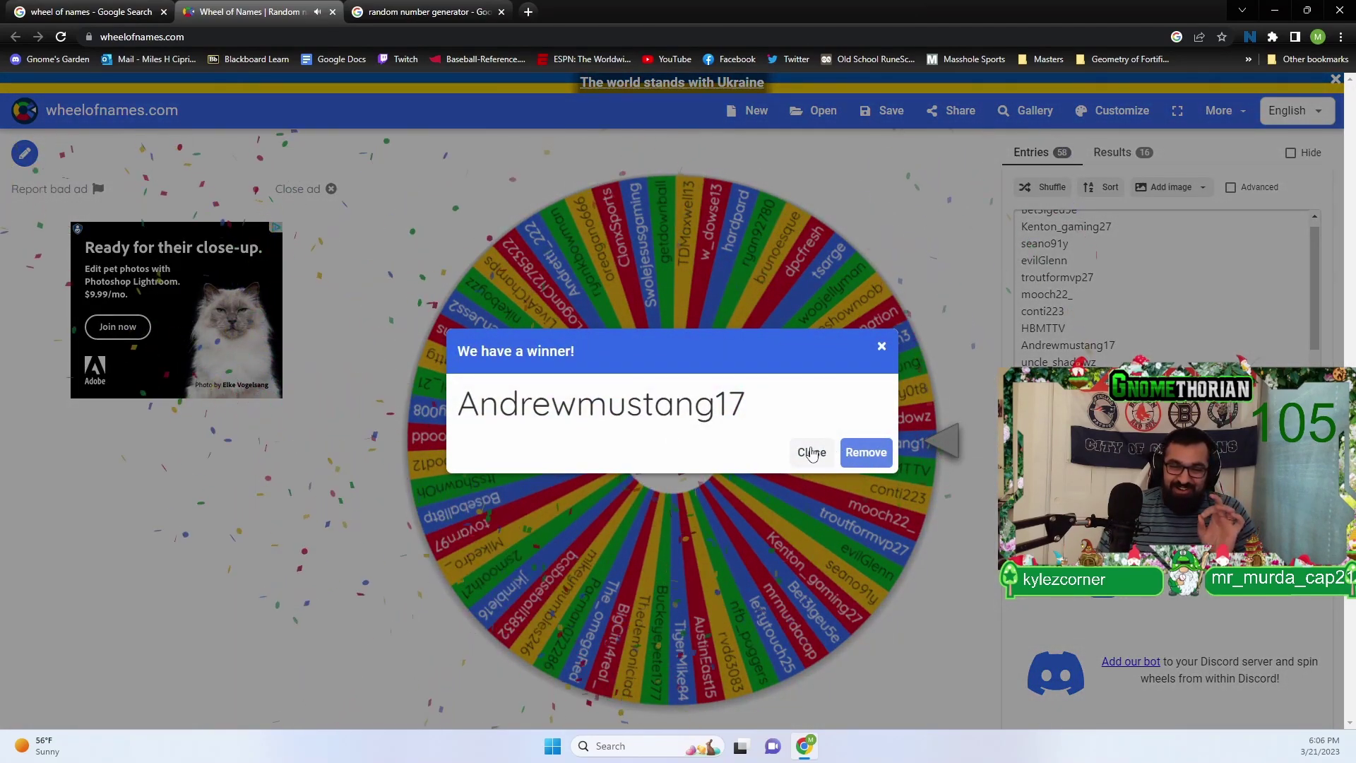
click(812, 453)
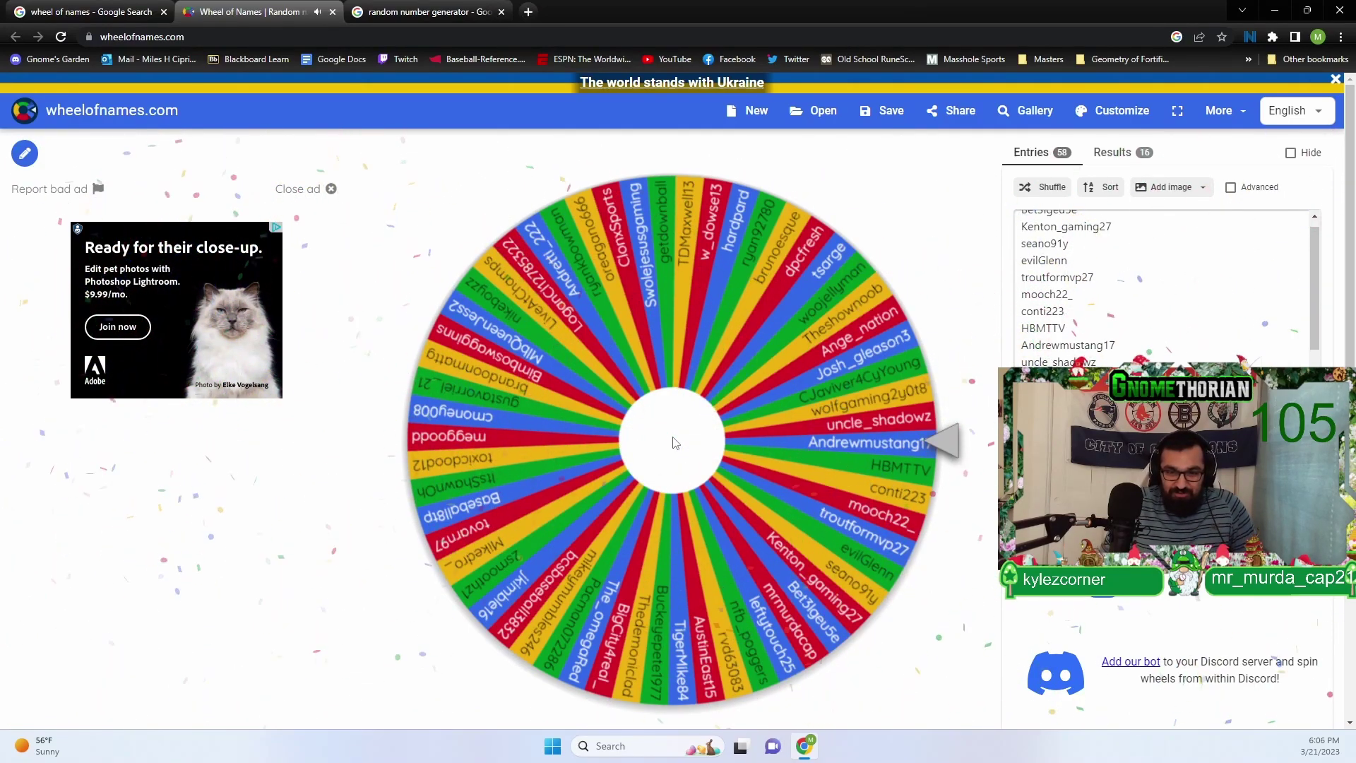
Step: Start the final spin, which lands on getdownball
click(672, 454)
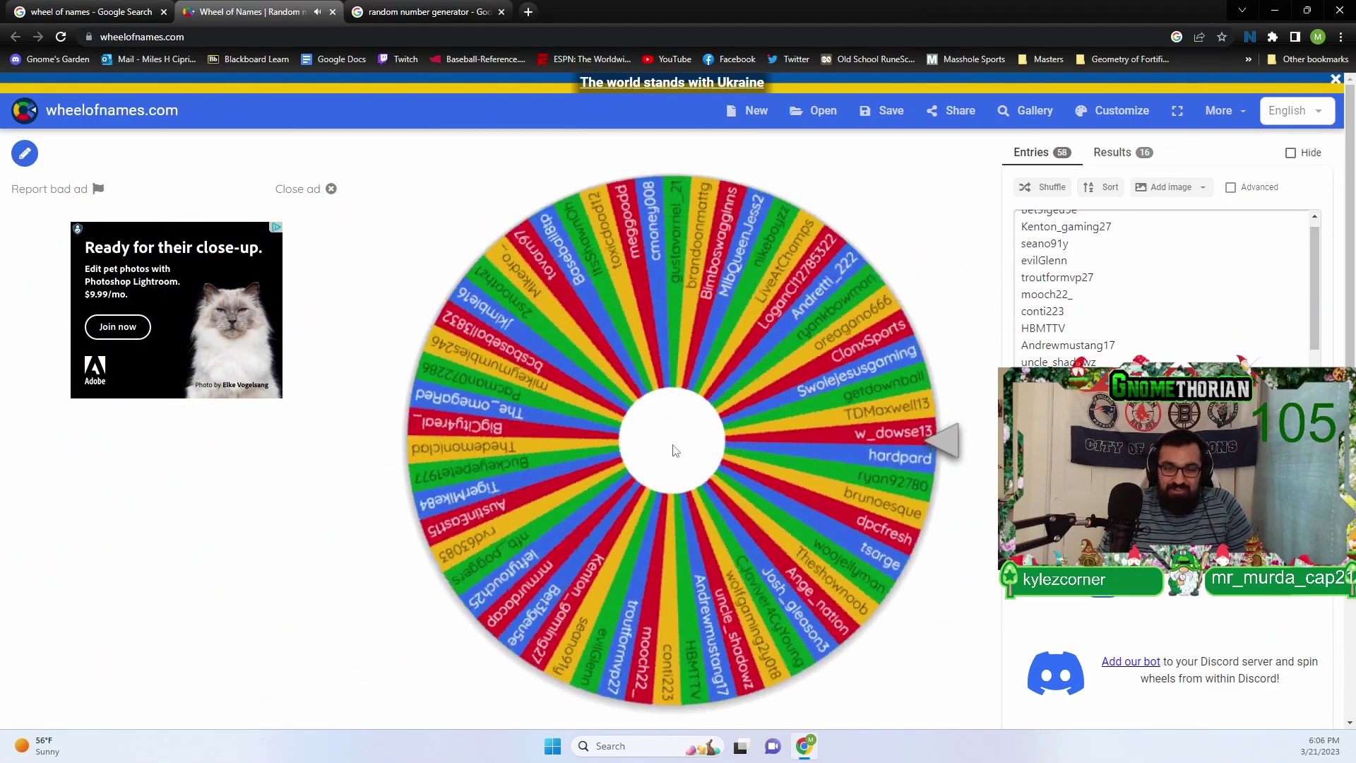